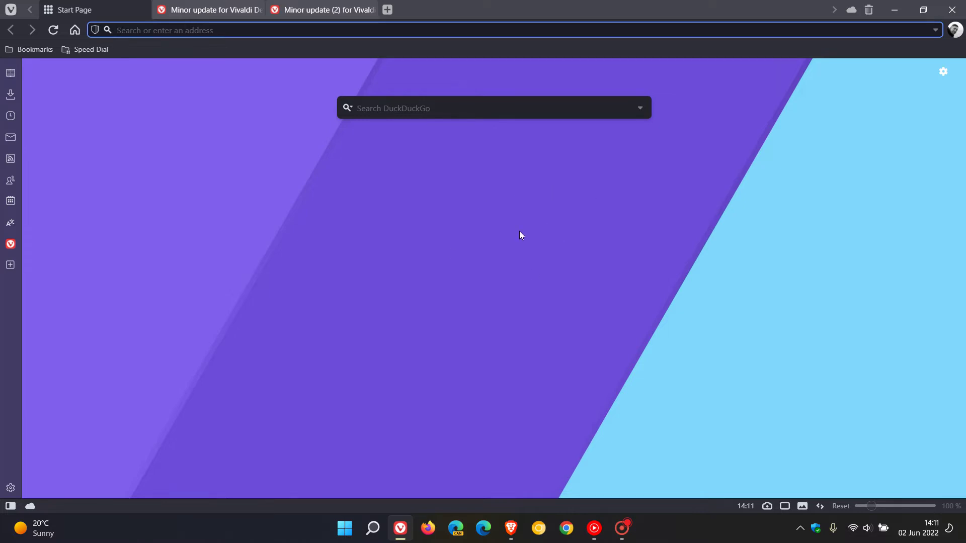
Check for browser updates, dismiss the up-to-date notice, and go to the first 5.3 minor-update post.
left_click(11, 9)
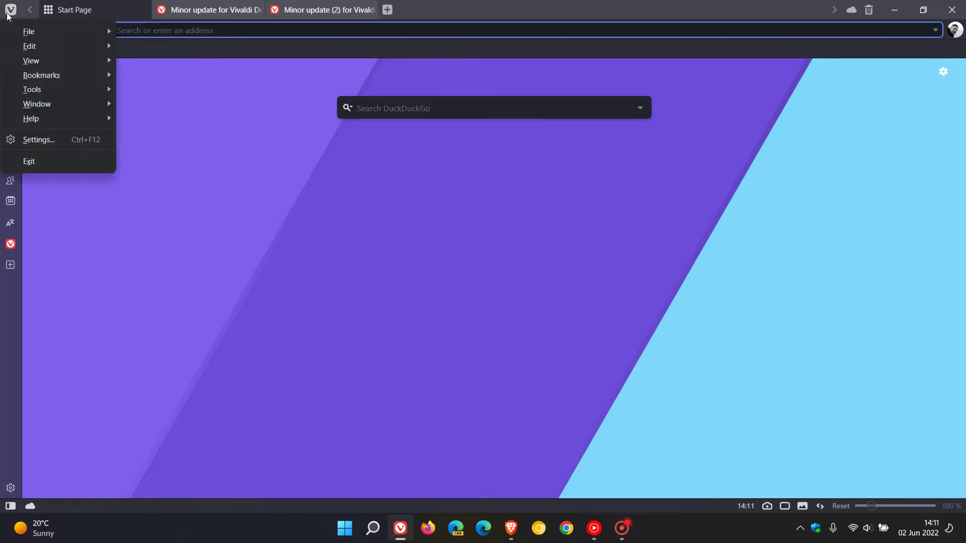
mouse_move(31, 118)
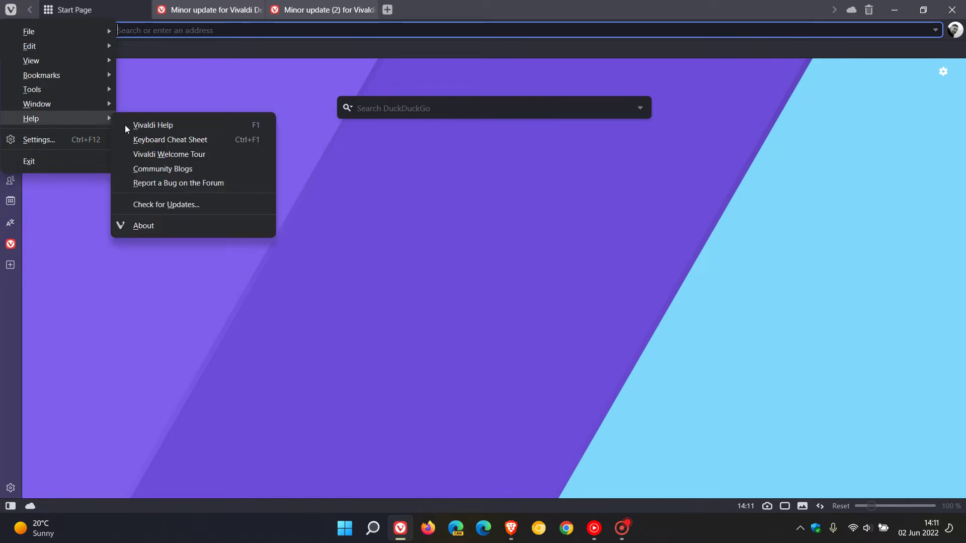
left_click(203, 203)
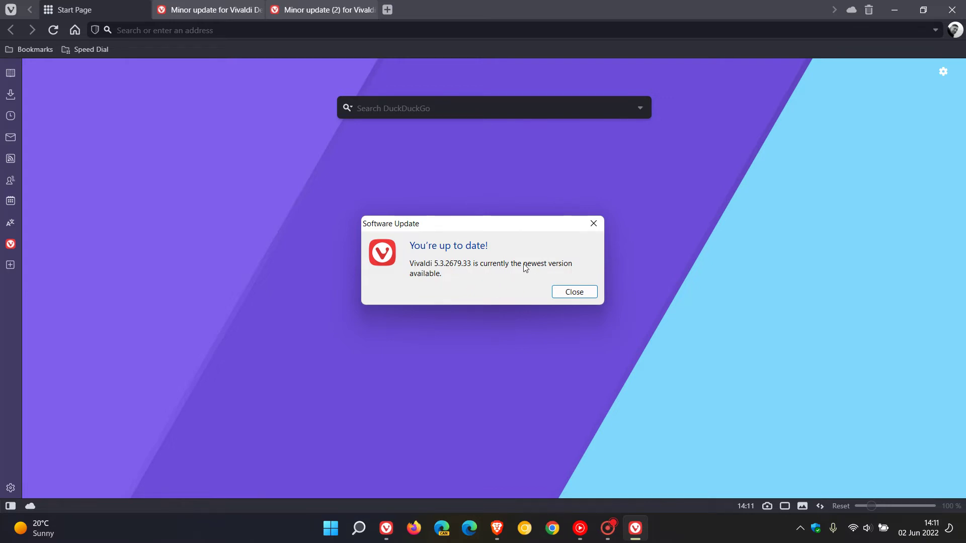
left_click(573, 291)
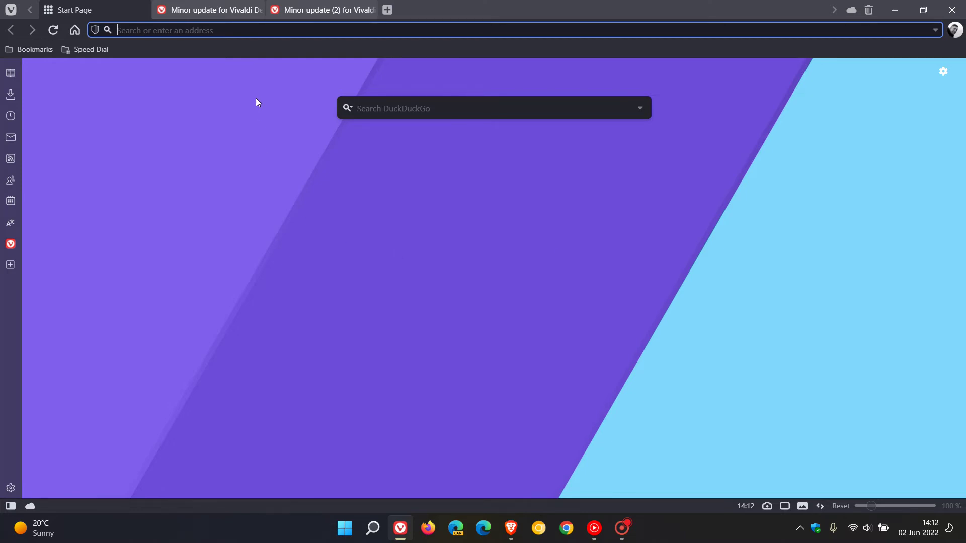
left_click(215, 9)
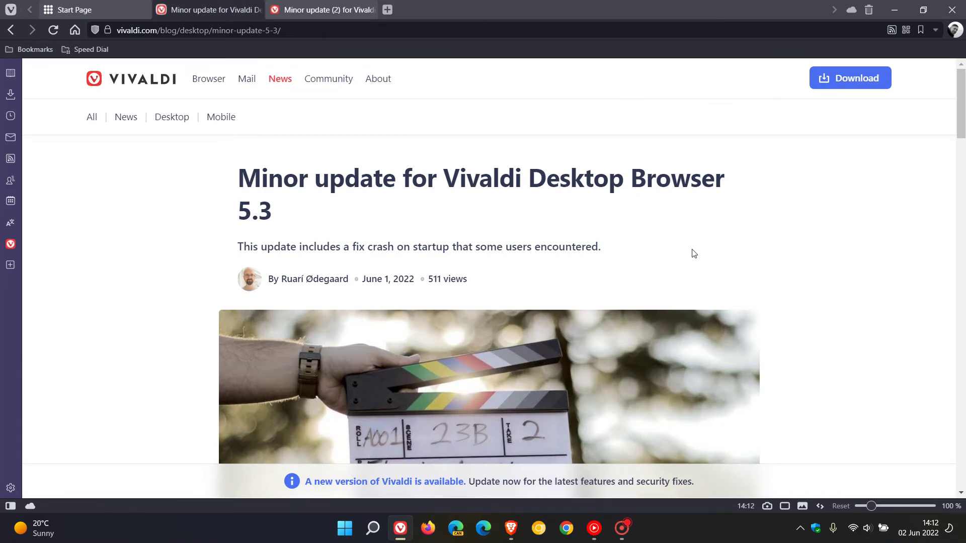
scroll(695, 261, "down", 3)
scroll(694, 261, "down", 3)
scroll(693, 252, "down", 2)
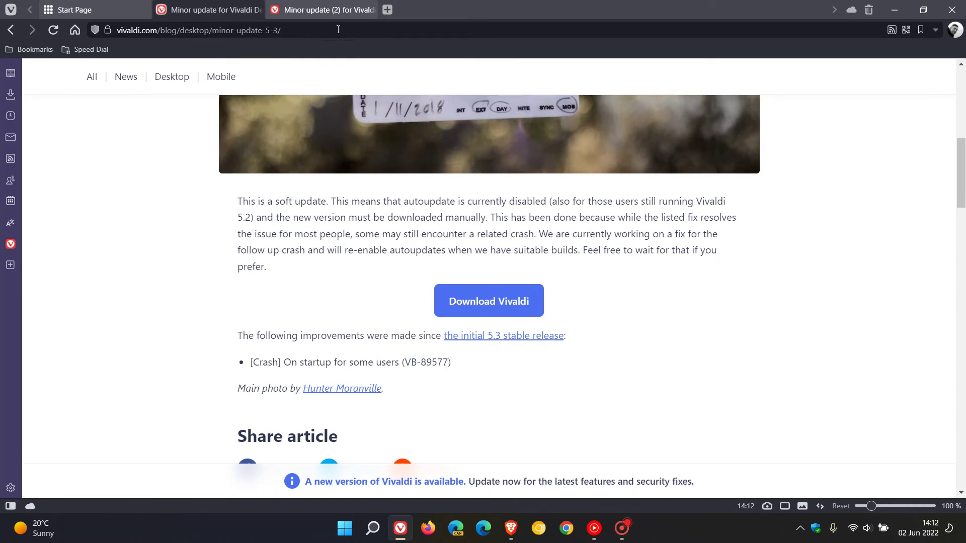
Switch to the 'Minor update (2) for Vivaldi Desktop Browser 5.3' post tab.
left_click(321, 9)
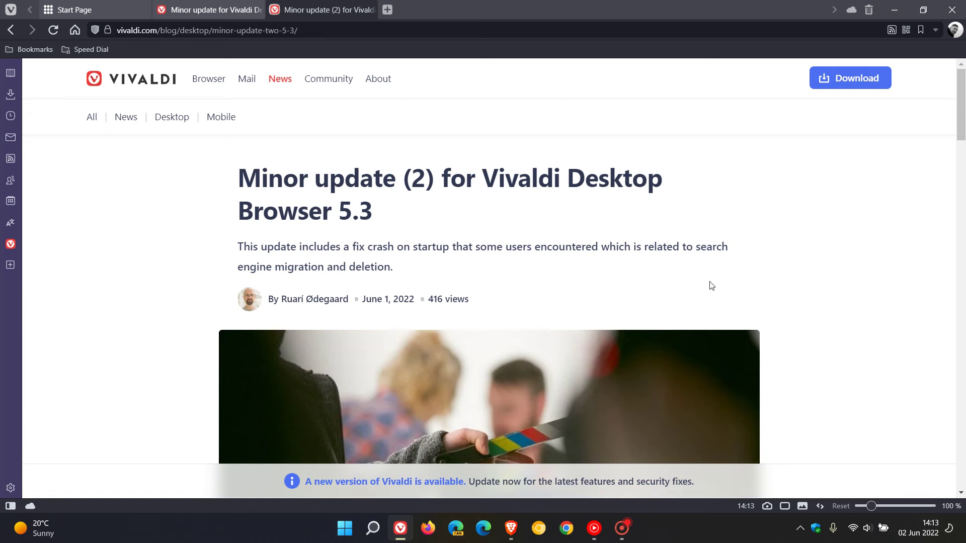
scroll(709, 285, "down", 5)
scroll(709, 285, "down", 2)
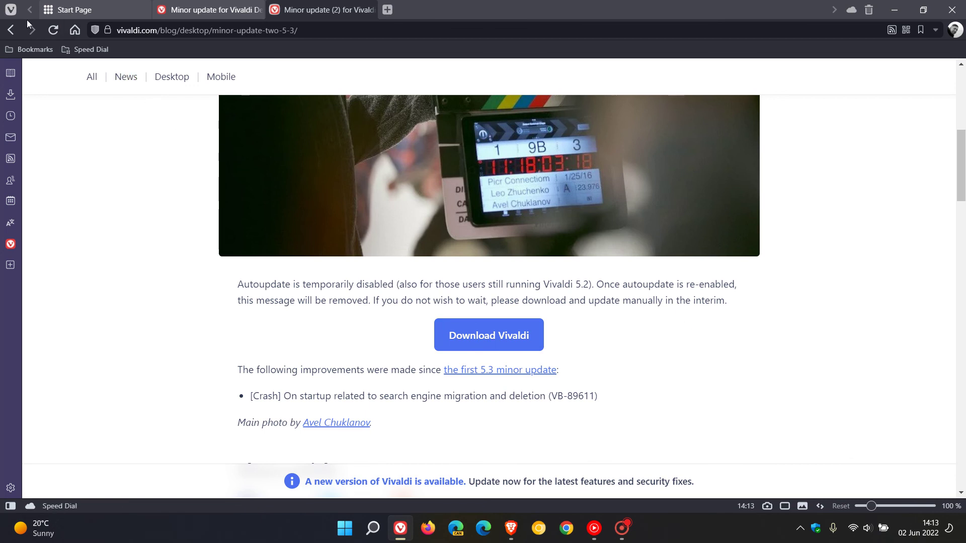
Re-check for updates from the V menu and dismiss the 5.3.2679.33 up-to-date notice.
left_click(11, 9)
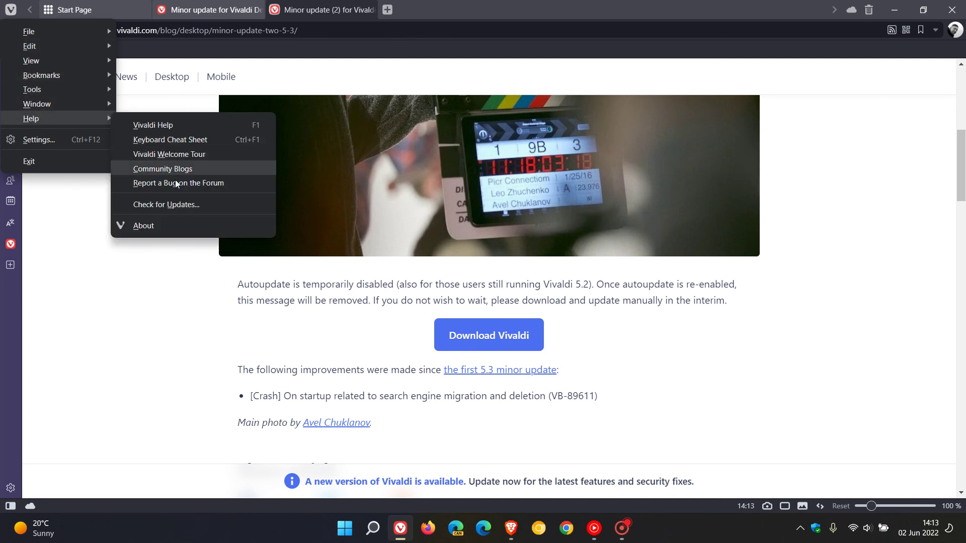
left_click(151, 204)
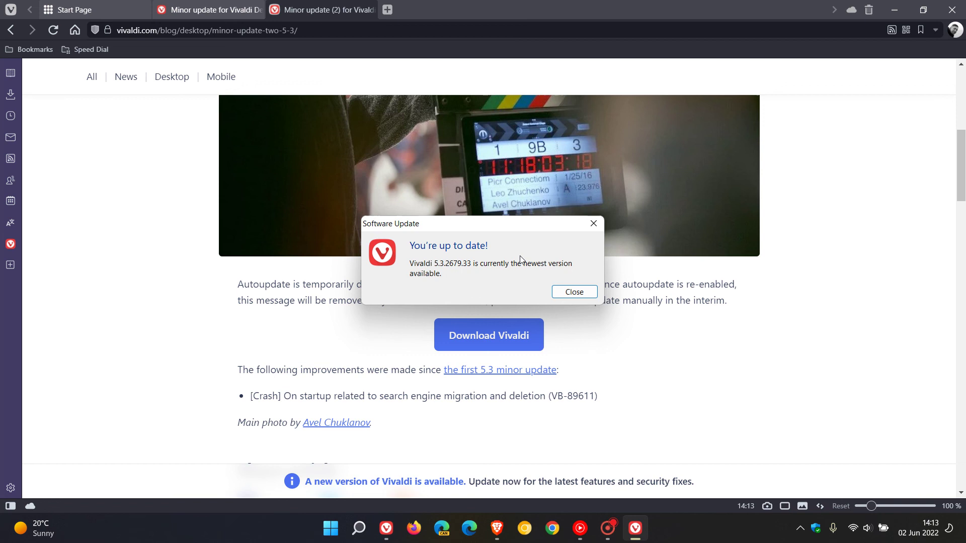
left_click(573, 292)
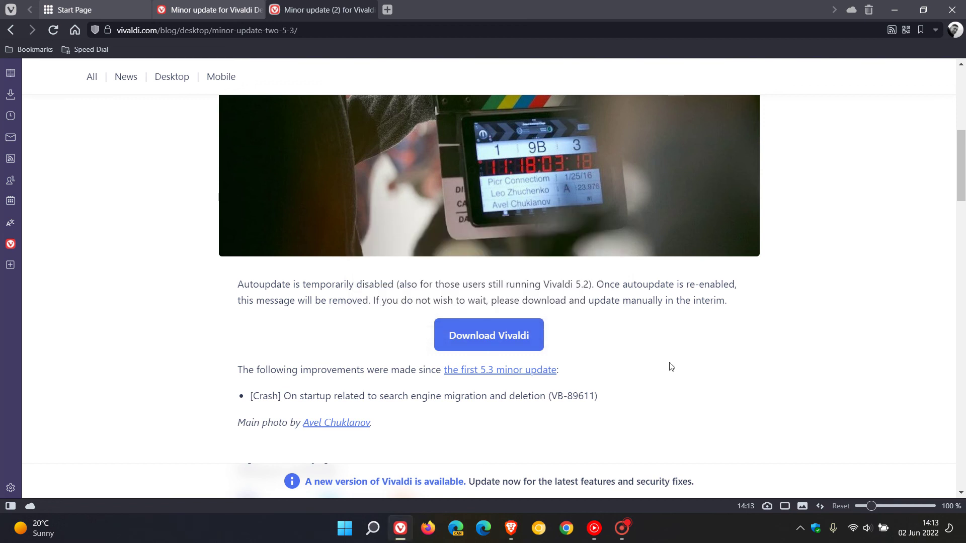